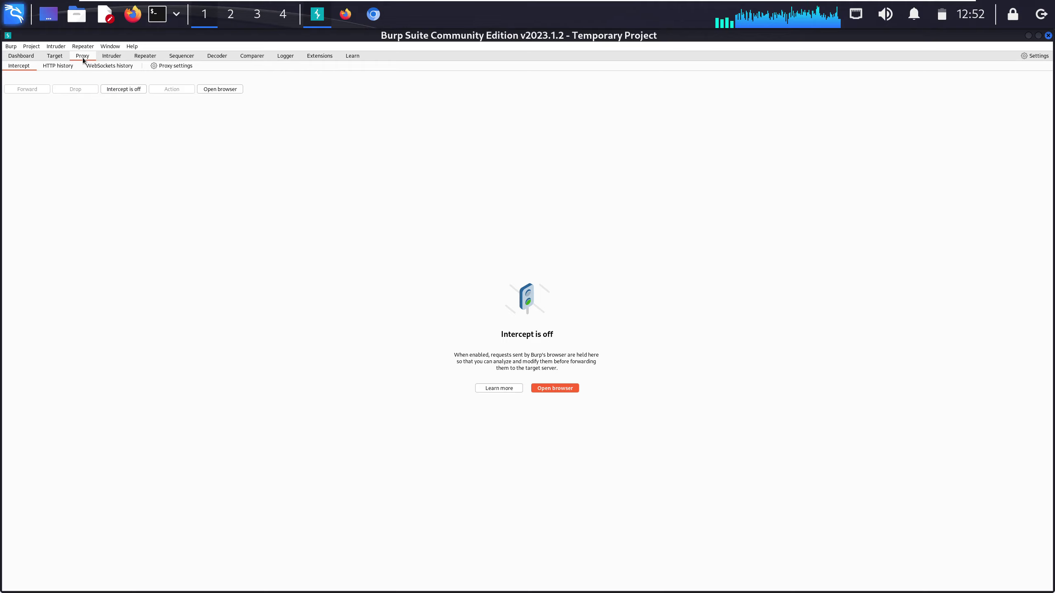
Step: Browse the Target site map and the Proxy HTTP and WebSocket history logs, returning to Intercept
{"action": "left_click", "coordinate": [55, 55]}
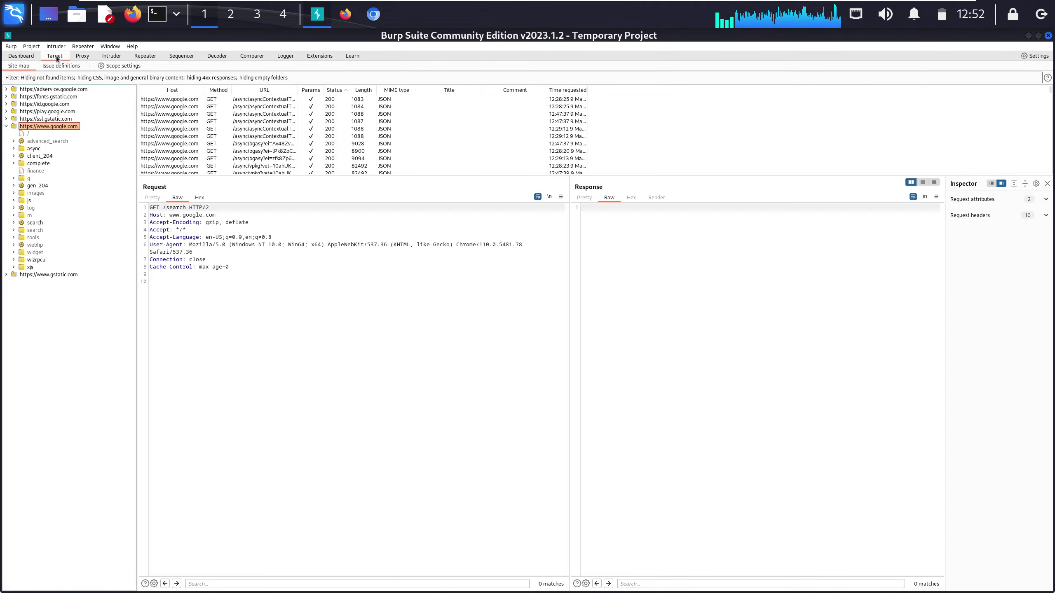
{"action": "left_click", "coordinate": [81, 56]}
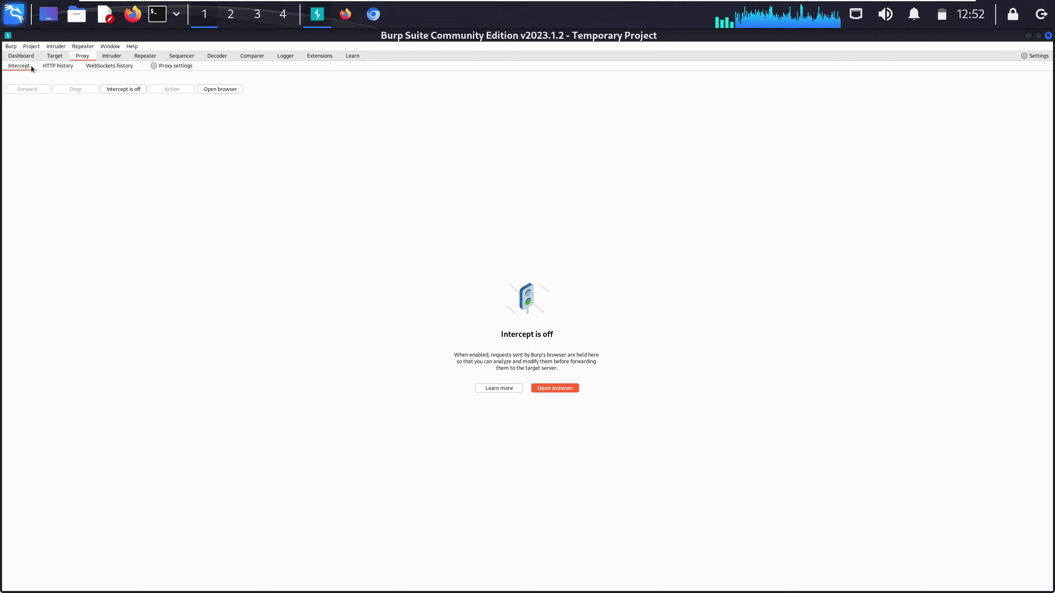
{"action": "left_click", "coordinate": [63, 66]}
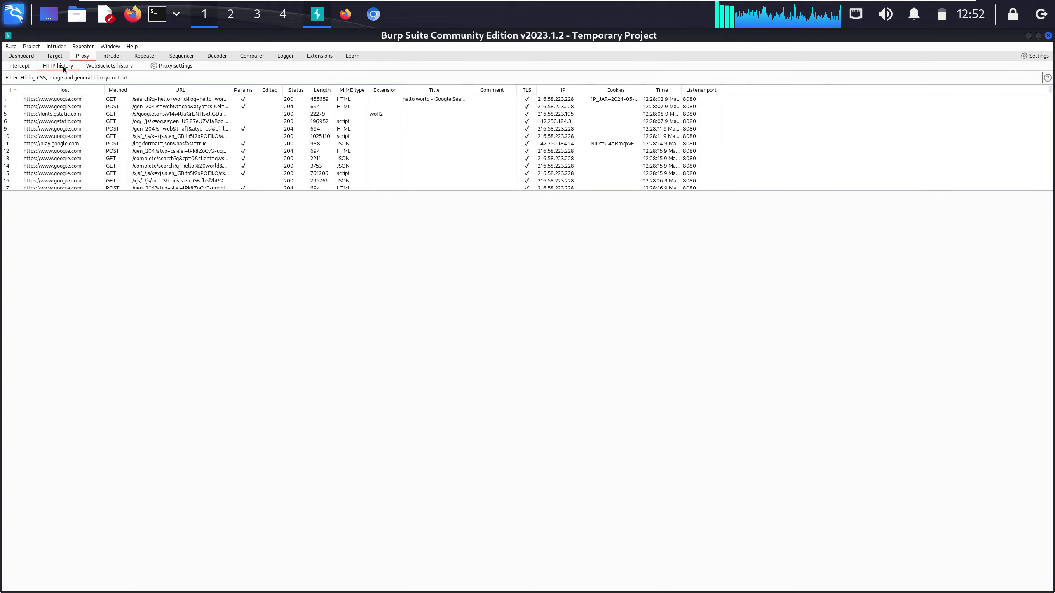
{"action": "left_click", "coordinate": [104, 65]}
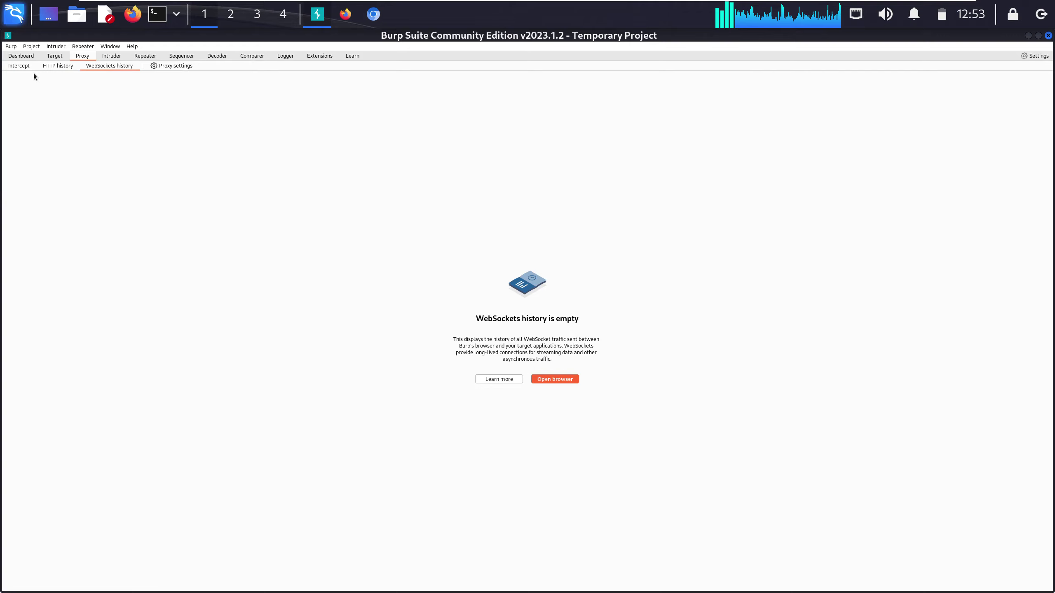
{"action": "left_click", "coordinate": [19, 69]}
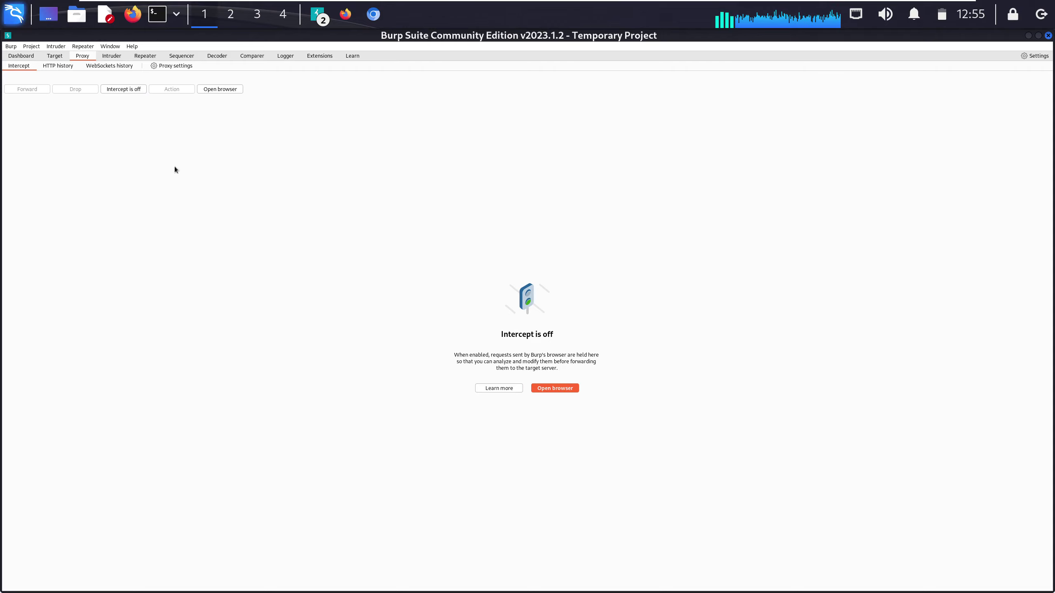
Step: Switch interception on and bring Burp's built-in browser to the front
{"action": "left_click", "coordinate": [112, 96]}
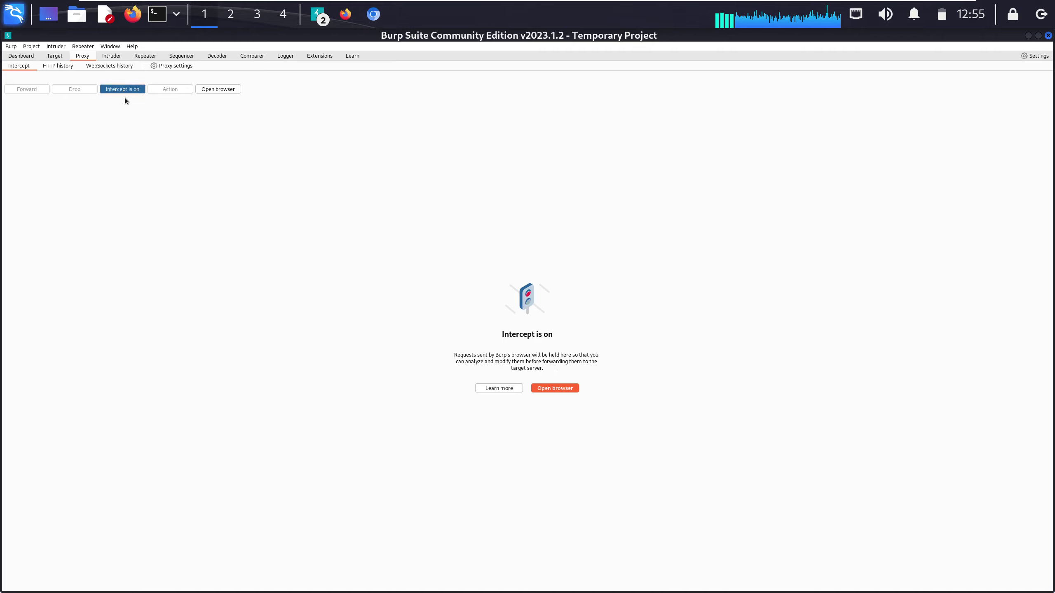
{"action": "left_click", "coordinate": [375, 16]}
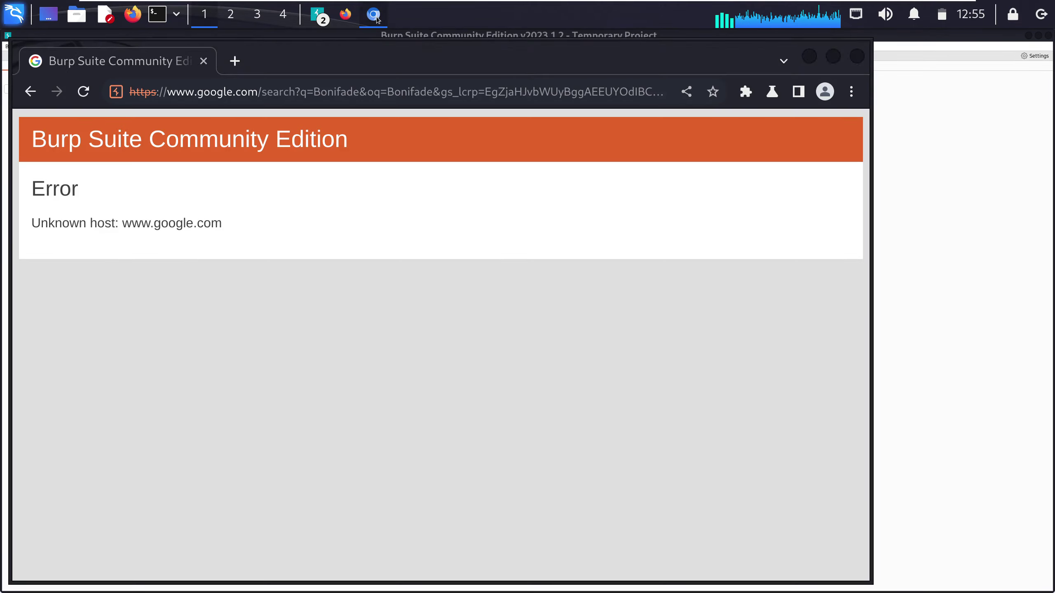
Step: Search Google for Tinubu from the address bar and head back toward the Burp window
{"action": "left_click", "coordinate": [291, 100]}
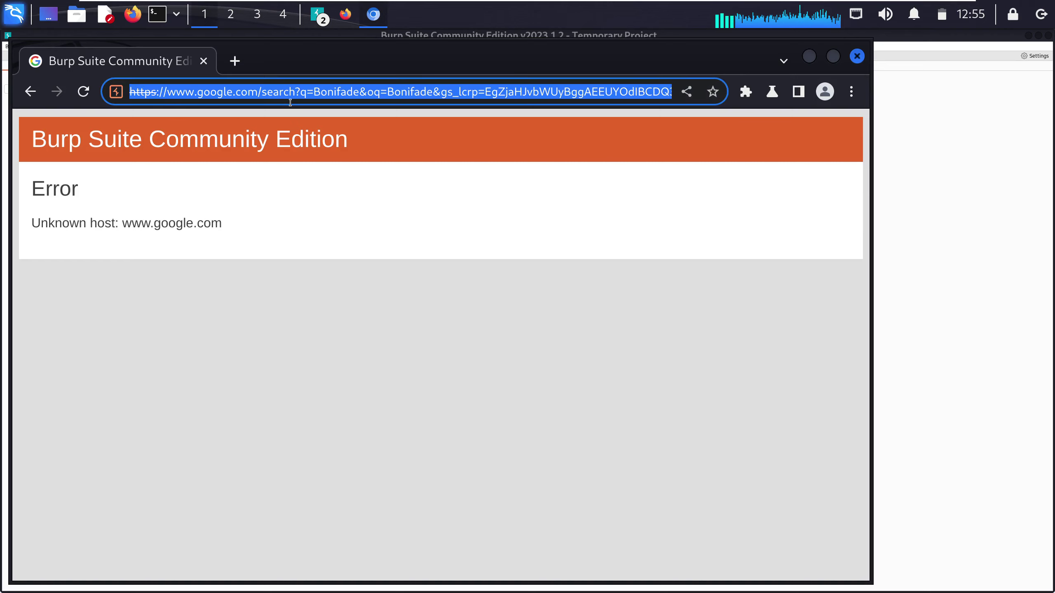
{"action": "type", "text": "T"}
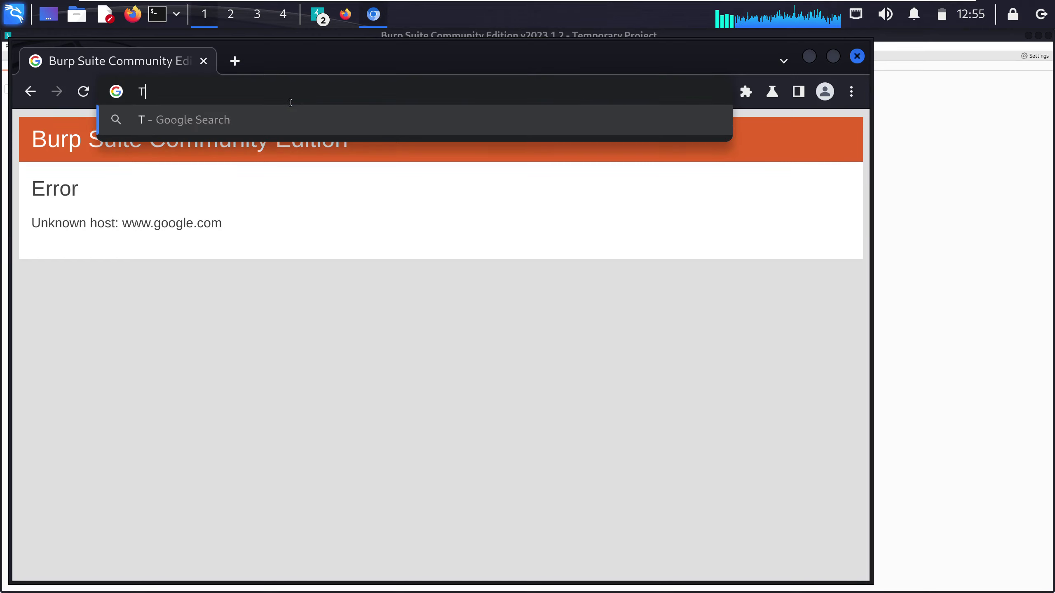
{"action": "type", "text": "inubu"}
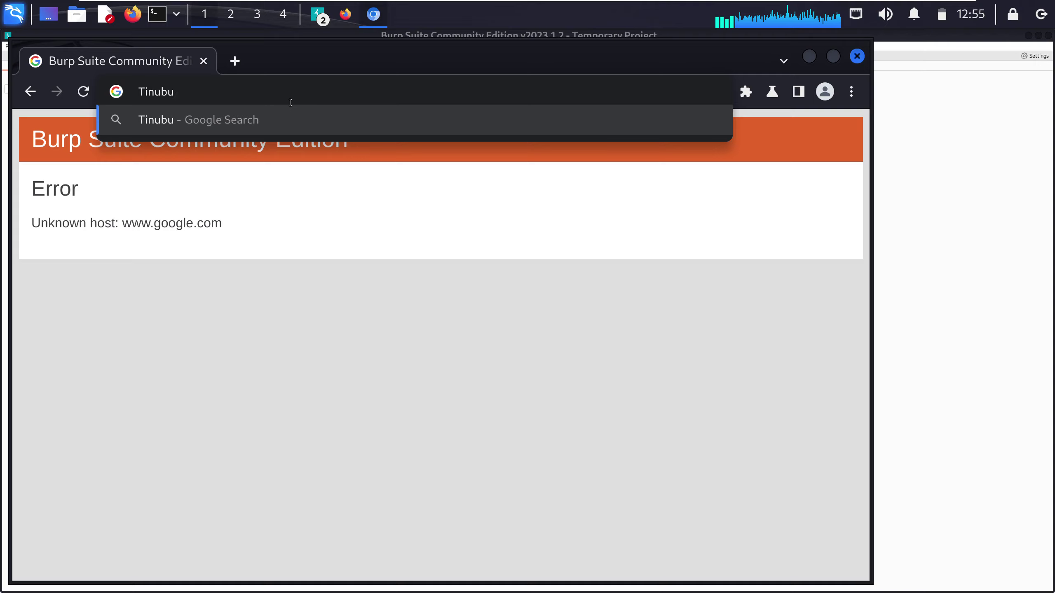
{"action": "key", "text": "Return"}
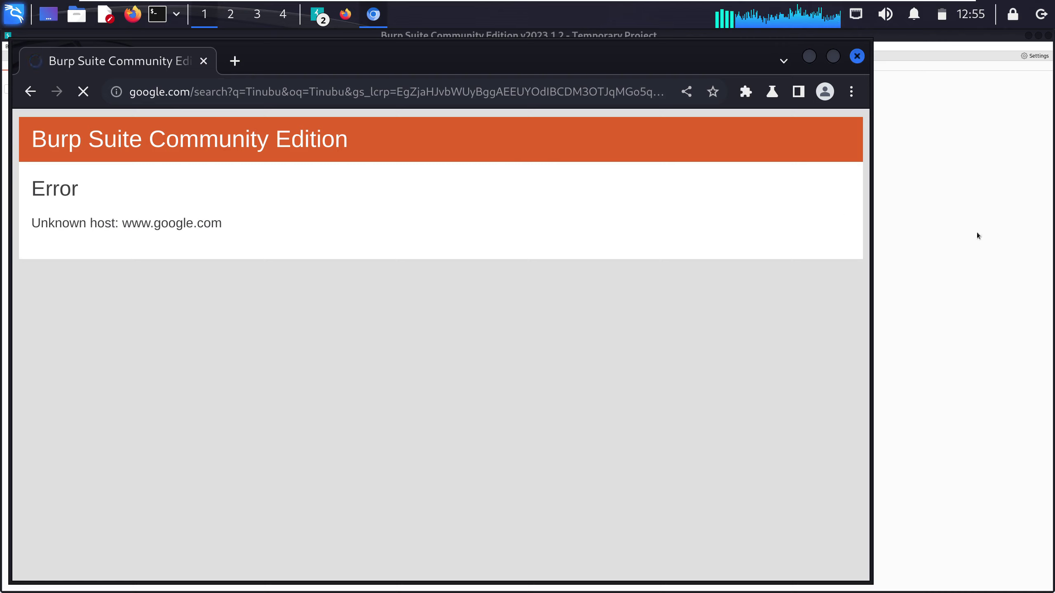
{"action": "left_click", "coordinate": [321, 18]}
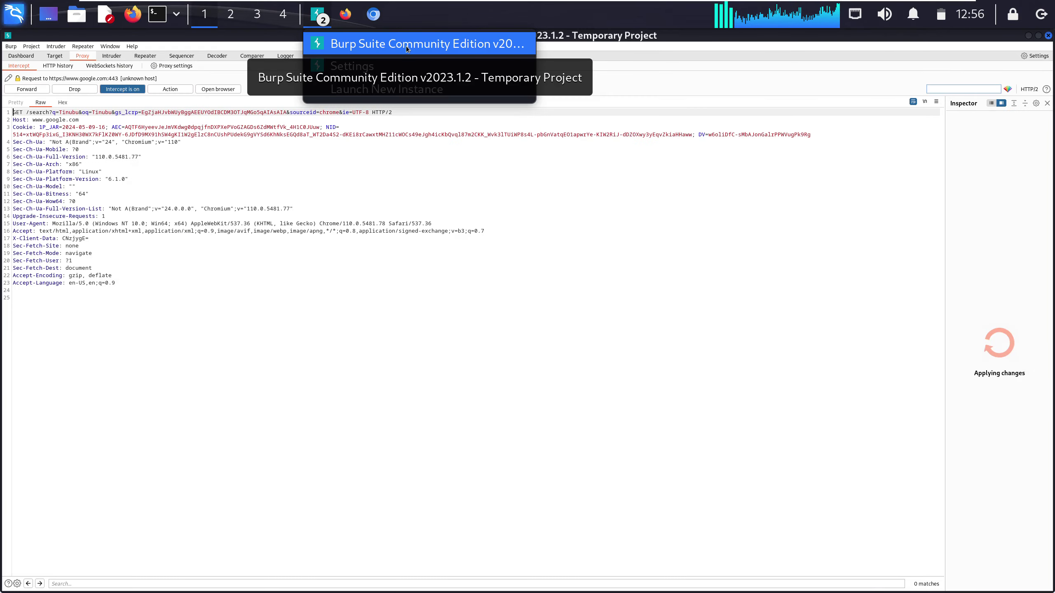
Step: Return to the main Burp window and list the actions for the held request
{"action": "left_click", "coordinate": [406, 48]}
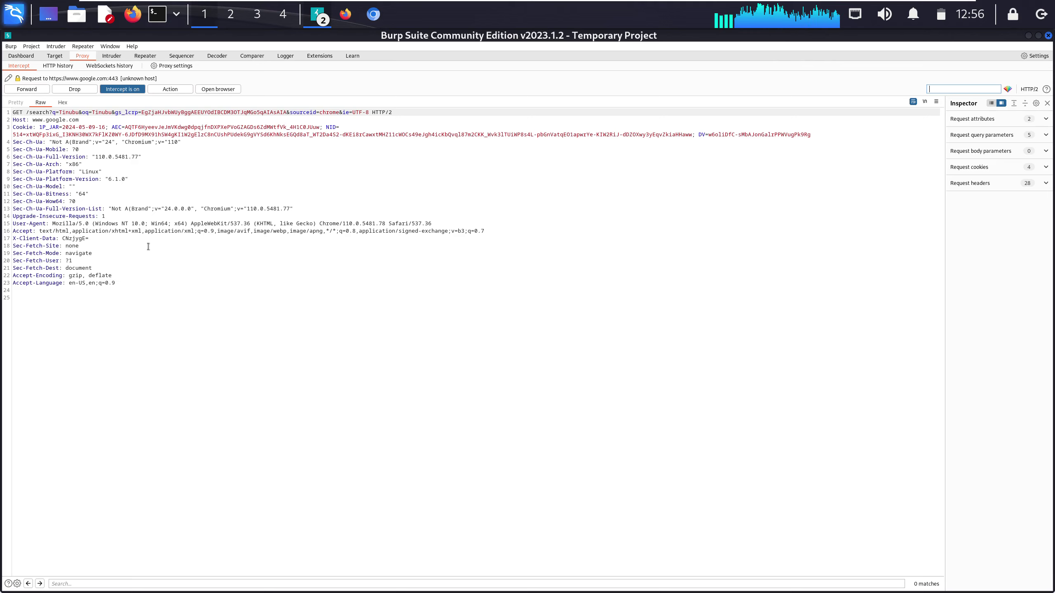
{"action": "left_click", "coordinate": [169, 89]}
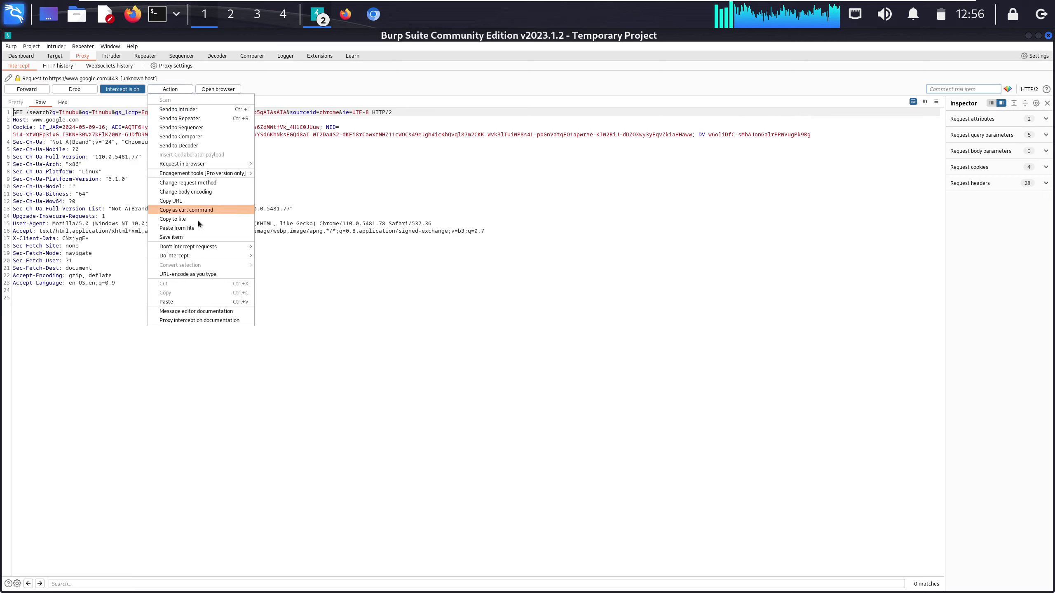
{"action": "left_click", "coordinate": [112, 181]}
{"action": "right_click", "coordinate": [109, 178]}
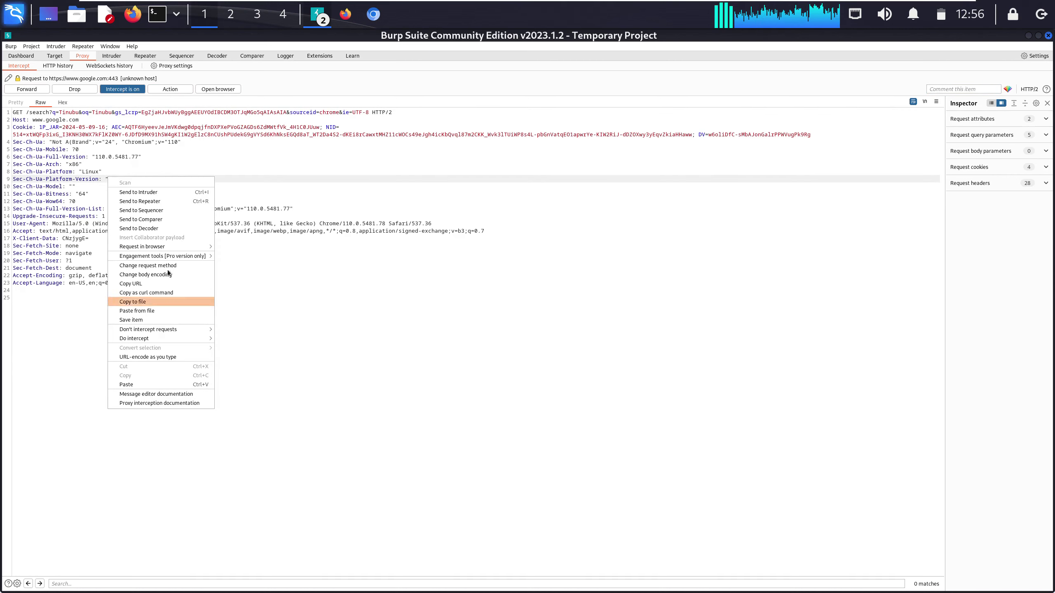
{"action": "left_click", "coordinate": [286, 183]}
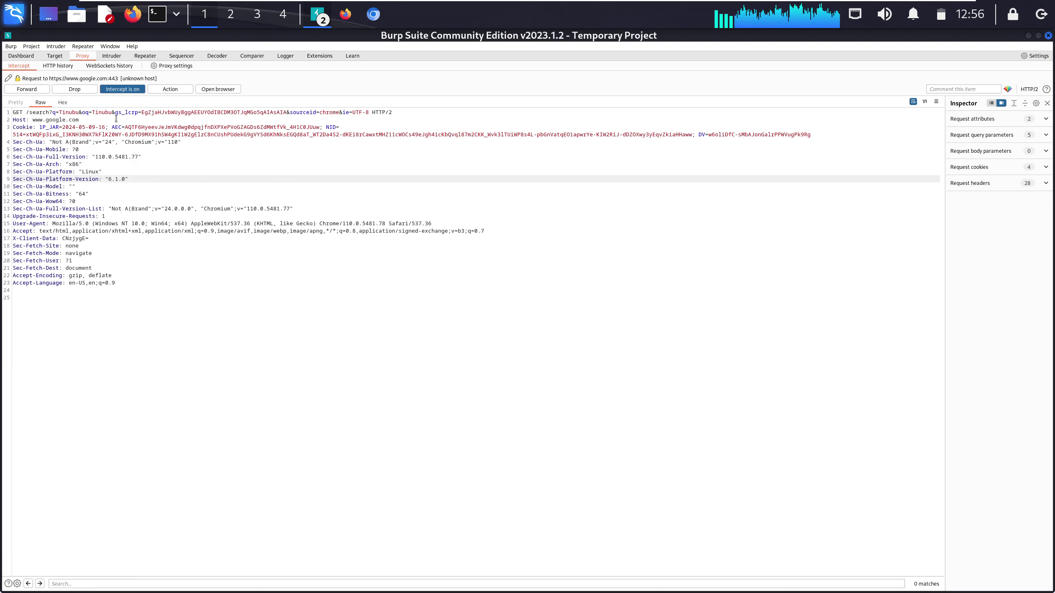
Step: Delete the Tinubu search term after q= and oq= in the request's first line
{"action": "left_click", "coordinate": [80, 112]}
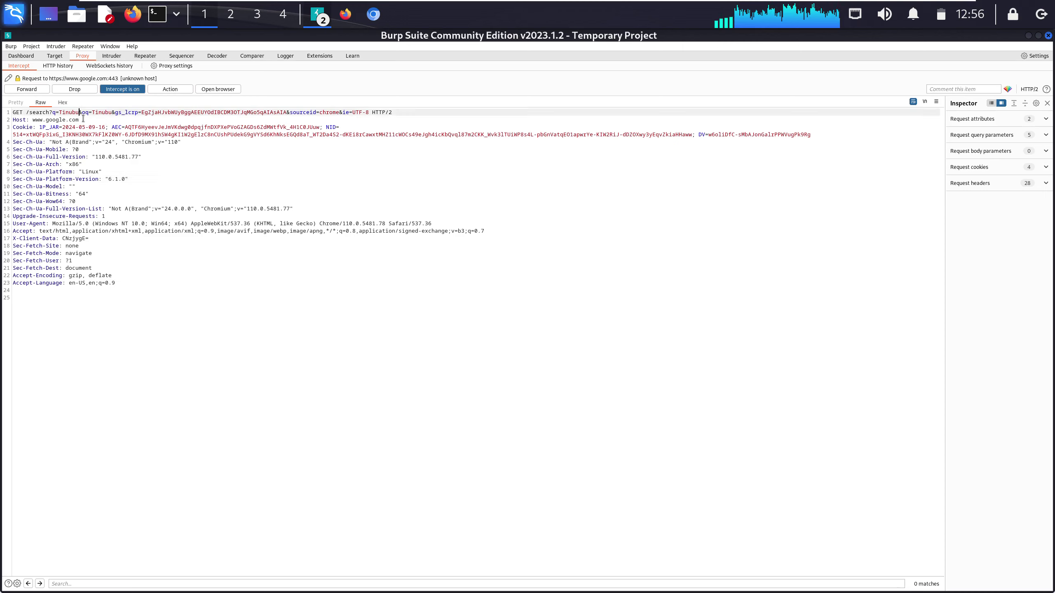
{"action": "key", "text": "BackSpace"}
{"action": "key", "text": "BackSpace"}
{"action": "key", "text": "BackSpace"}
{"action": "key", "text": "BackSpace"}
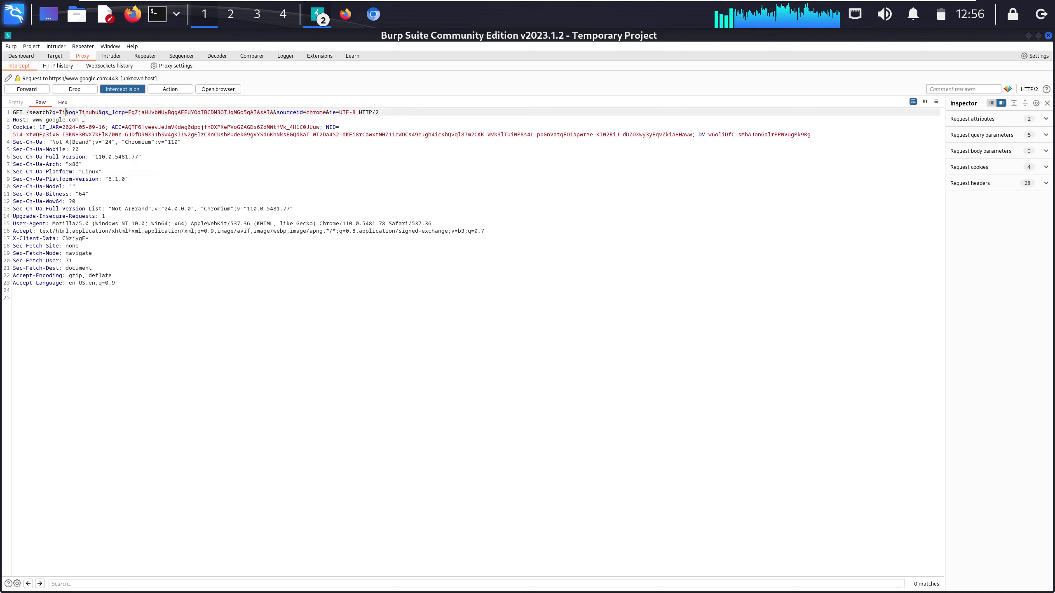
{"action": "key", "text": "BackSpace"}
{"action": "key", "text": "BackSpace"}
{"action": "type", "text": "Jo"}
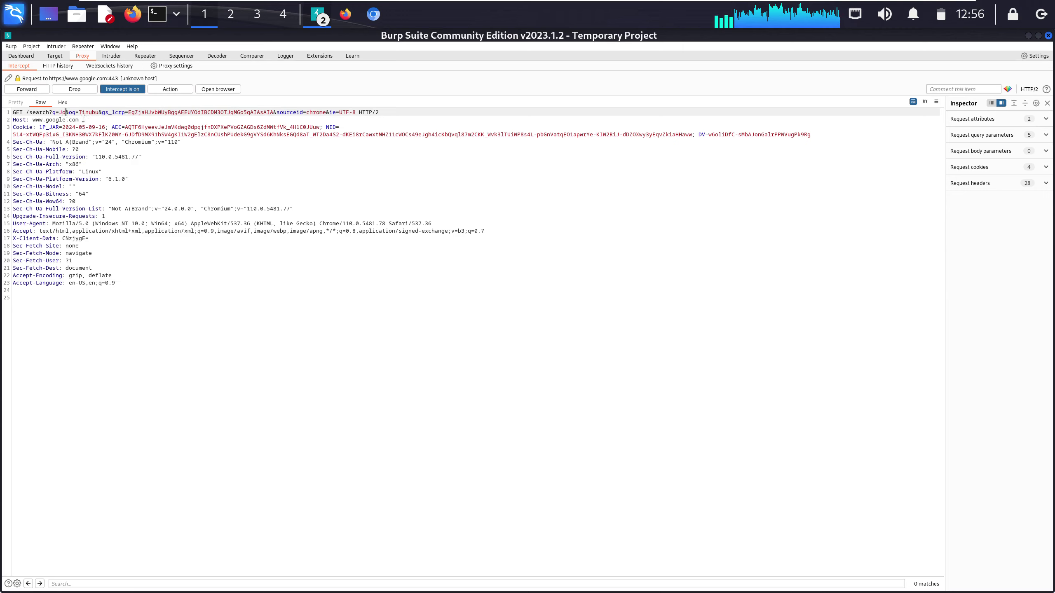
{"action": "type", "text": "nathan&oq=Tin"}
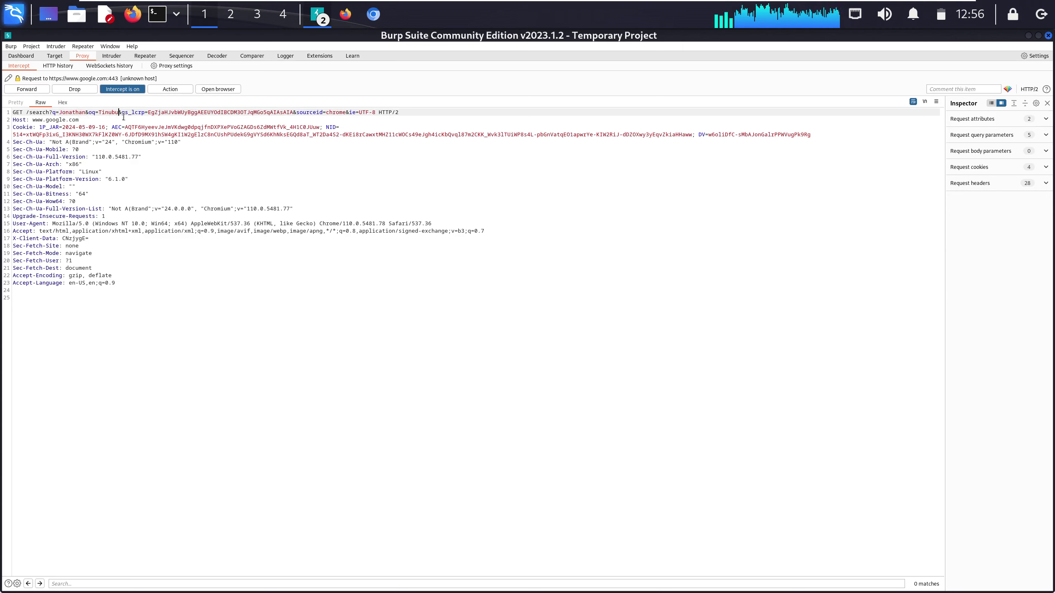
{"action": "key", "text": "BackSpace"}
{"action": "key", "text": "BackSpace"}
{"action": "key", "text": "BackSpace"}
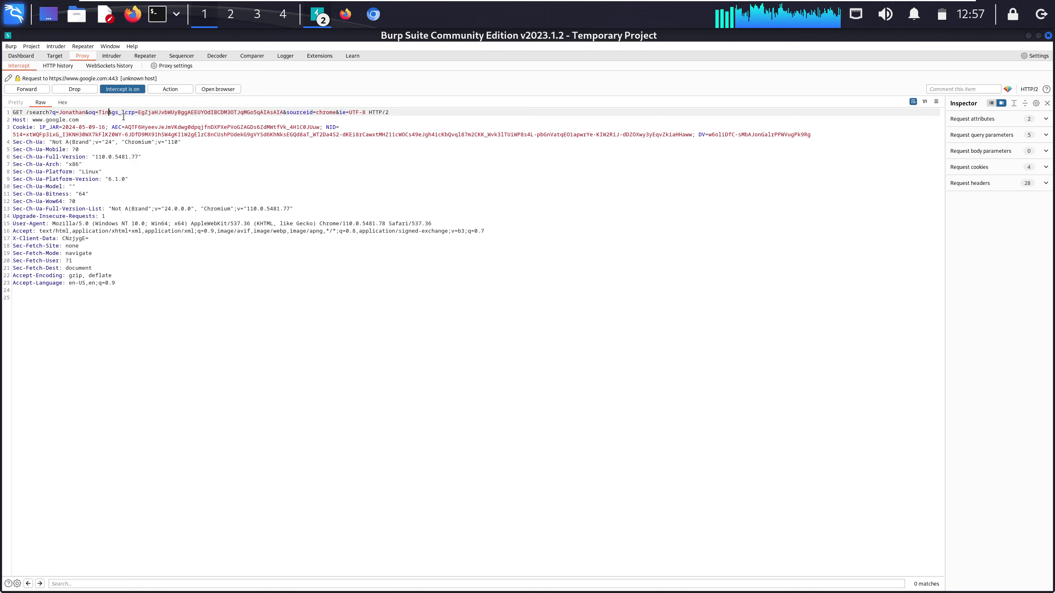
{"action": "key", "text": "BackSpace"}
{"action": "key", "text": "BackSpace"}
{"action": "key", "text": "BackSpace"}
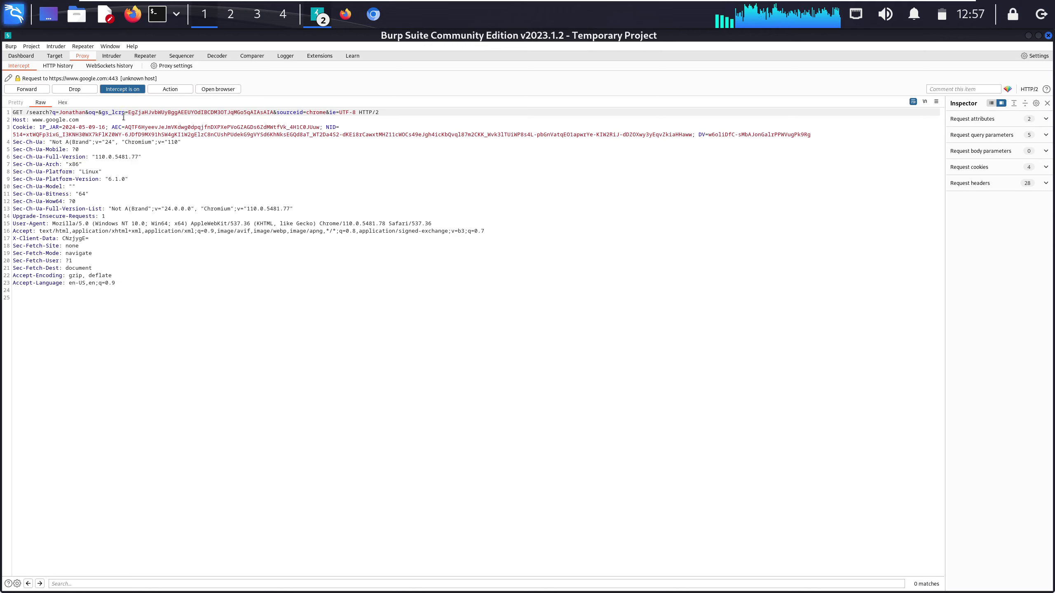
{"action": "type", "text": "Jonathan"}
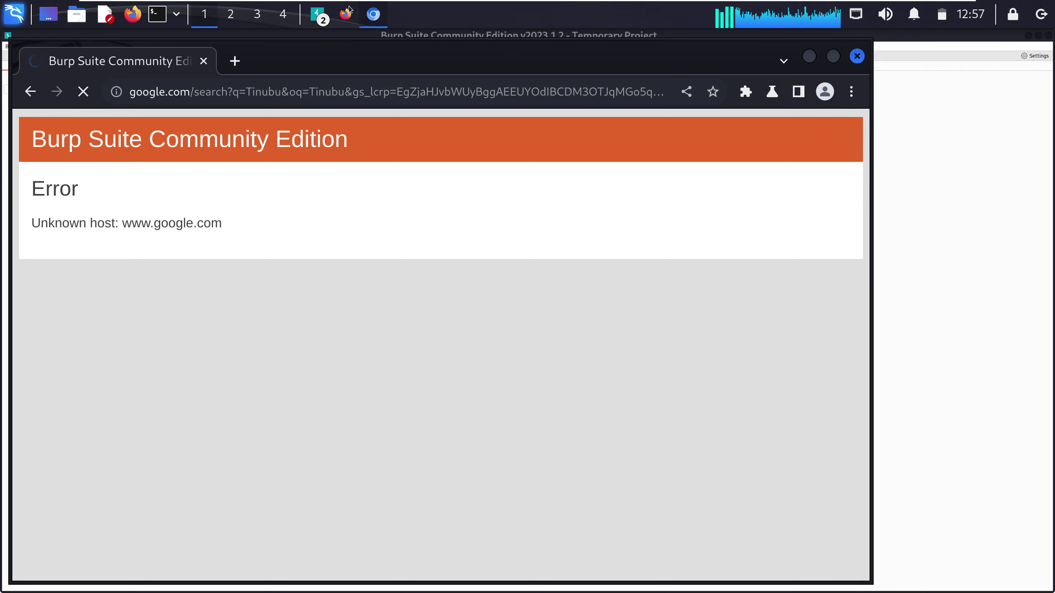
{"action": "left_click", "coordinate": [317, 16]}
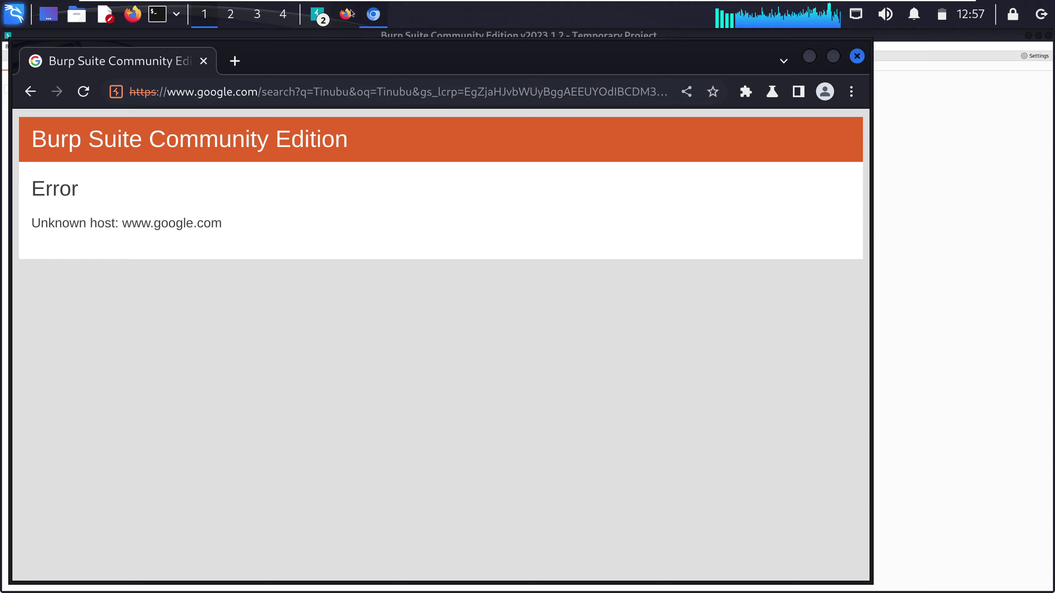
{"action": "left_click", "coordinate": [318, 18]}
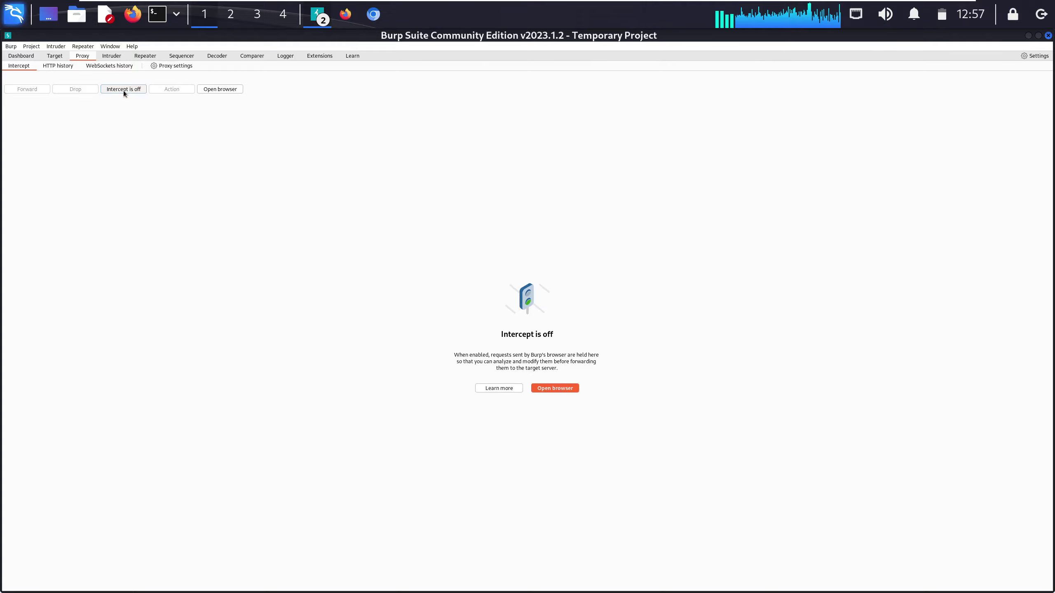
Step: Search Google for hello from the address bar, dropping the autocompleted 'world'
{"action": "left_click", "coordinate": [373, 14]}
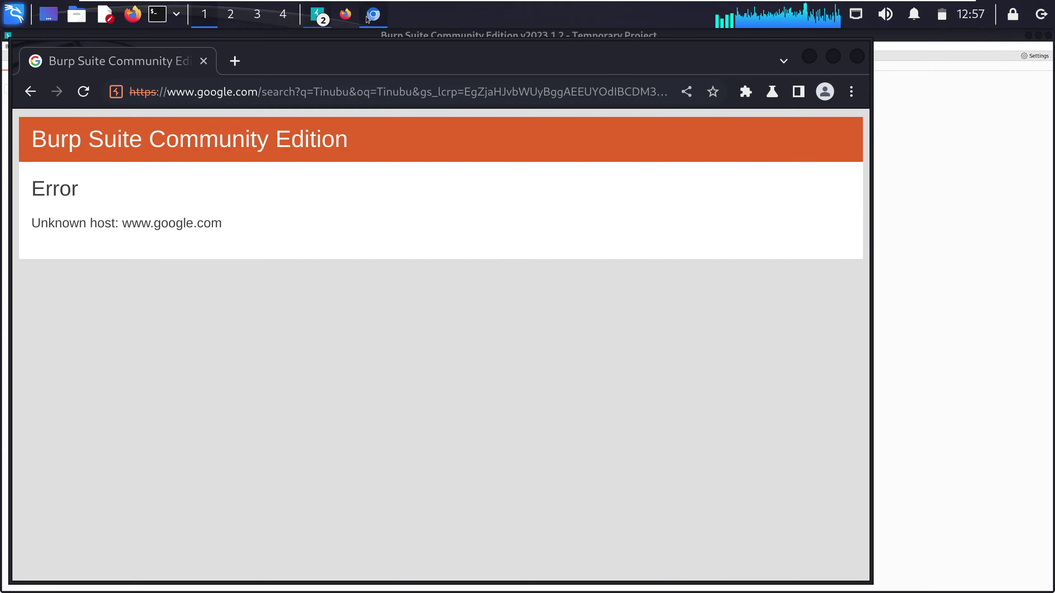
{"action": "left_click", "coordinate": [405, 91]}
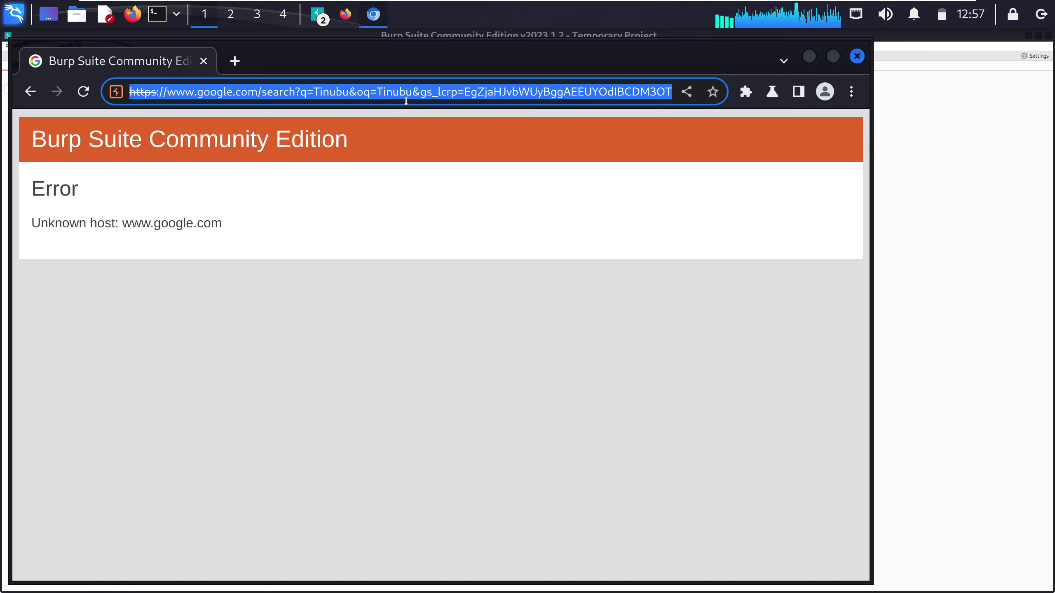
{"action": "type", "text": "hello"}
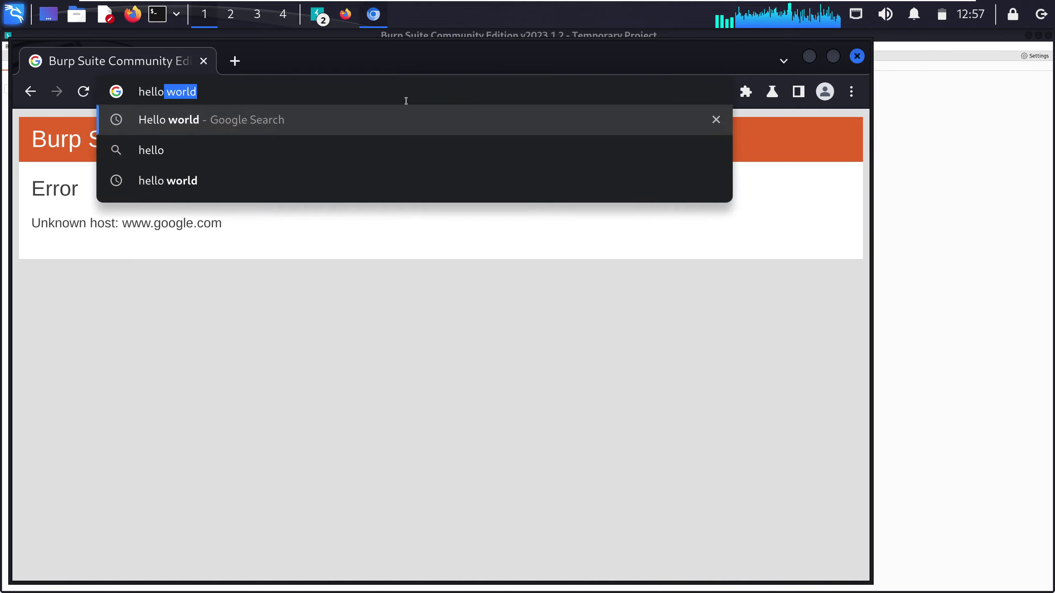
{"action": "key", "text": "BackSpace"}
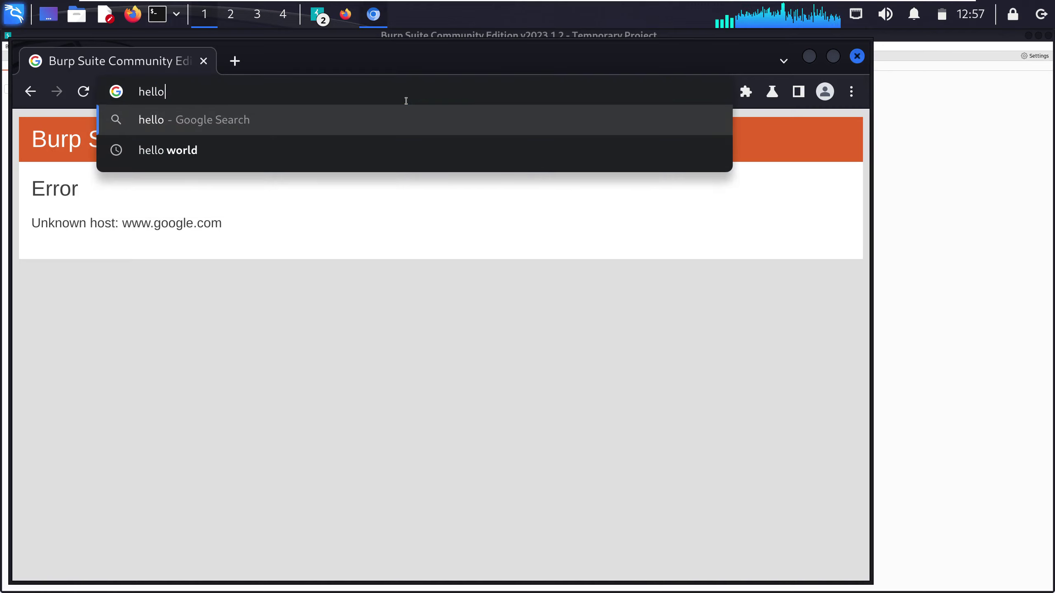
{"action": "key", "text": "Return"}
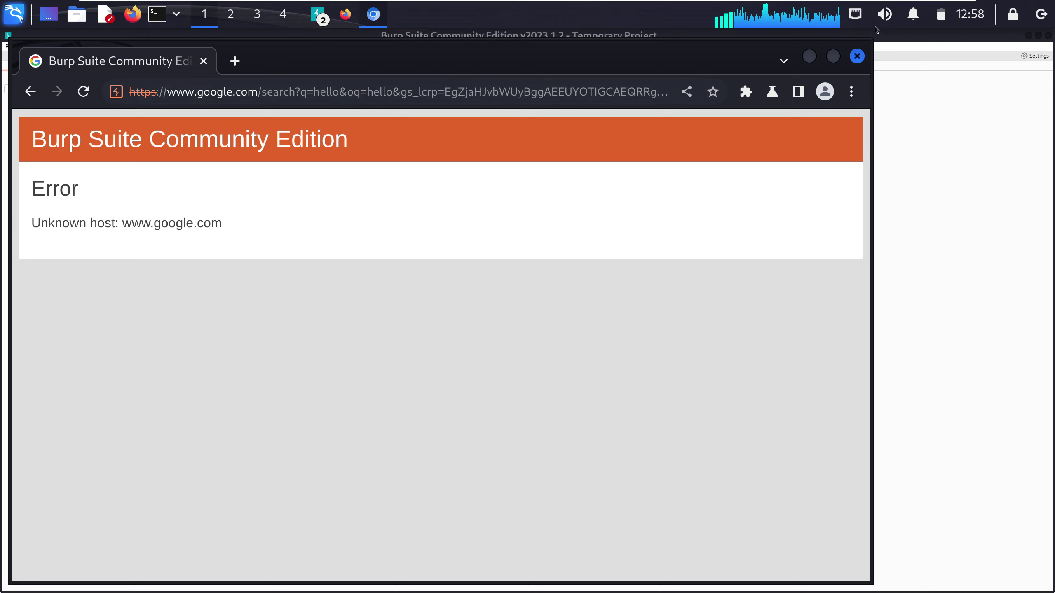
{"action": "left_click", "coordinate": [861, 22]}
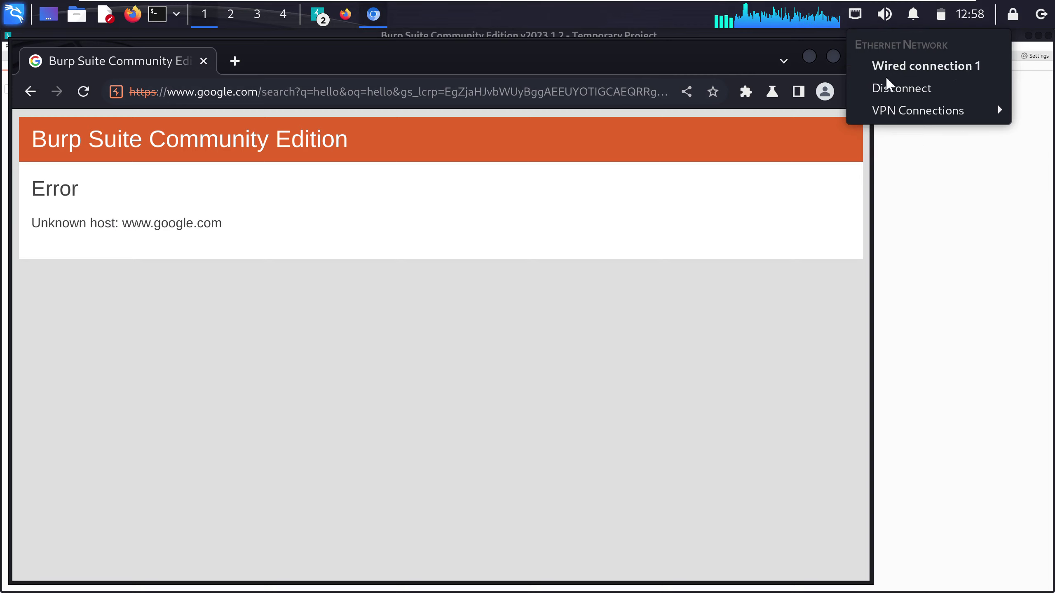
{"action": "left_click", "coordinate": [808, 233]}
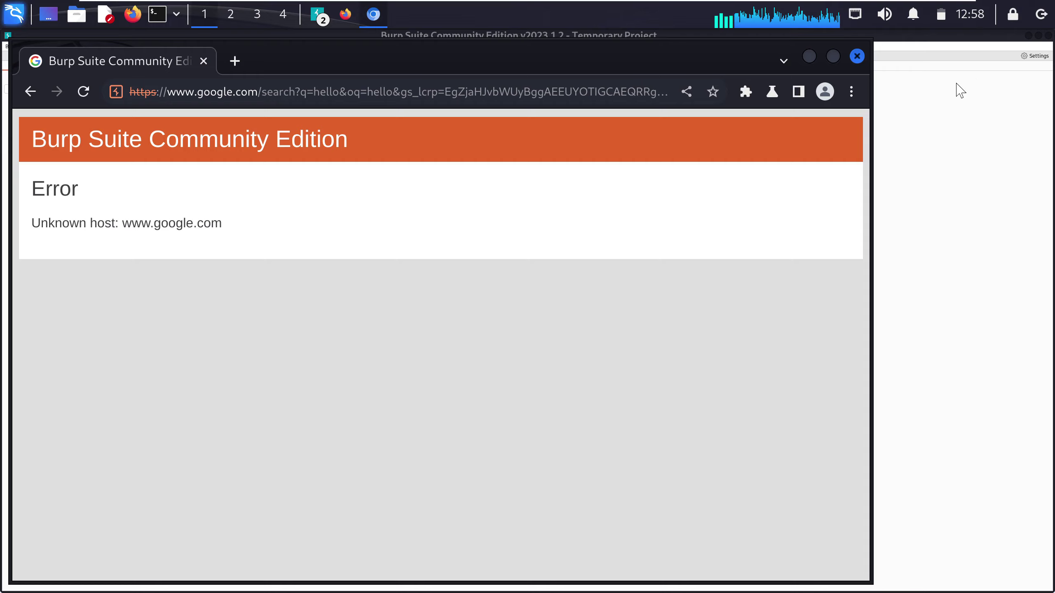
Step: Bring the main Burp window forward and switch request interception back on
{"action": "left_click", "coordinate": [318, 15]}
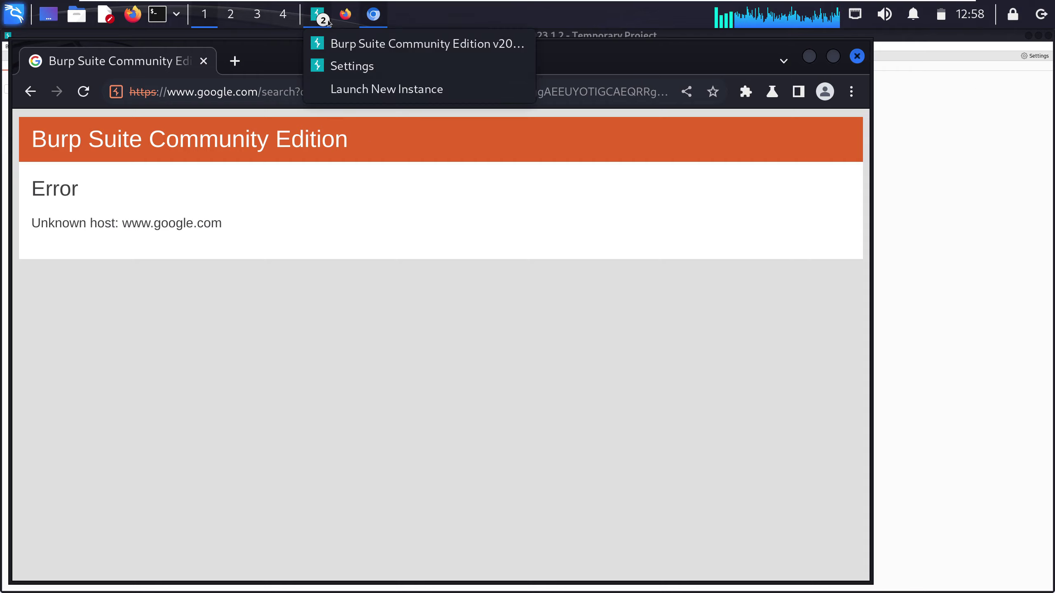
{"action": "left_click", "coordinate": [362, 44]}
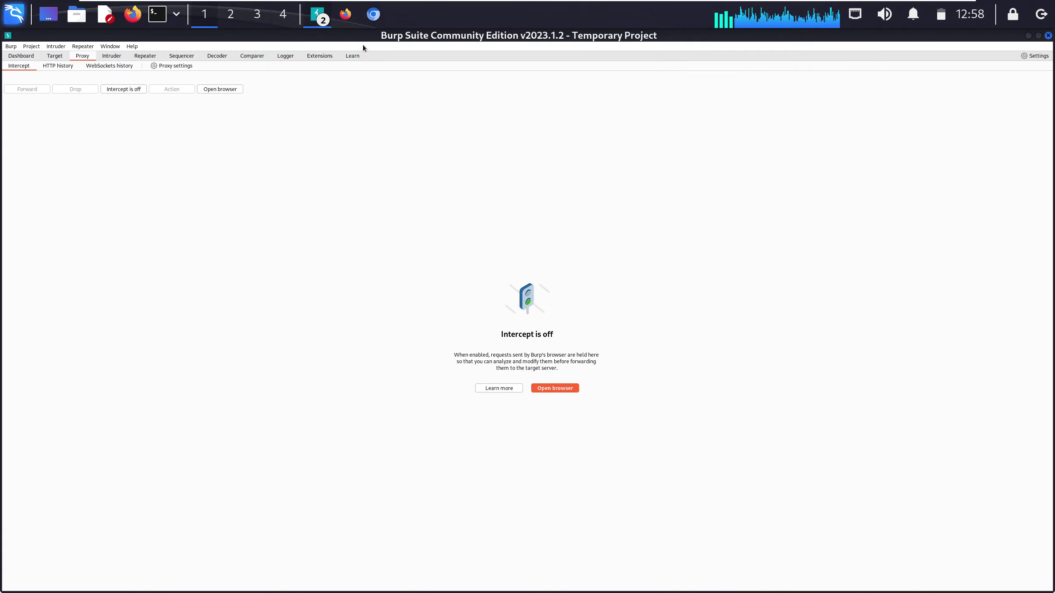
{"action": "left_click", "coordinate": [131, 93]}
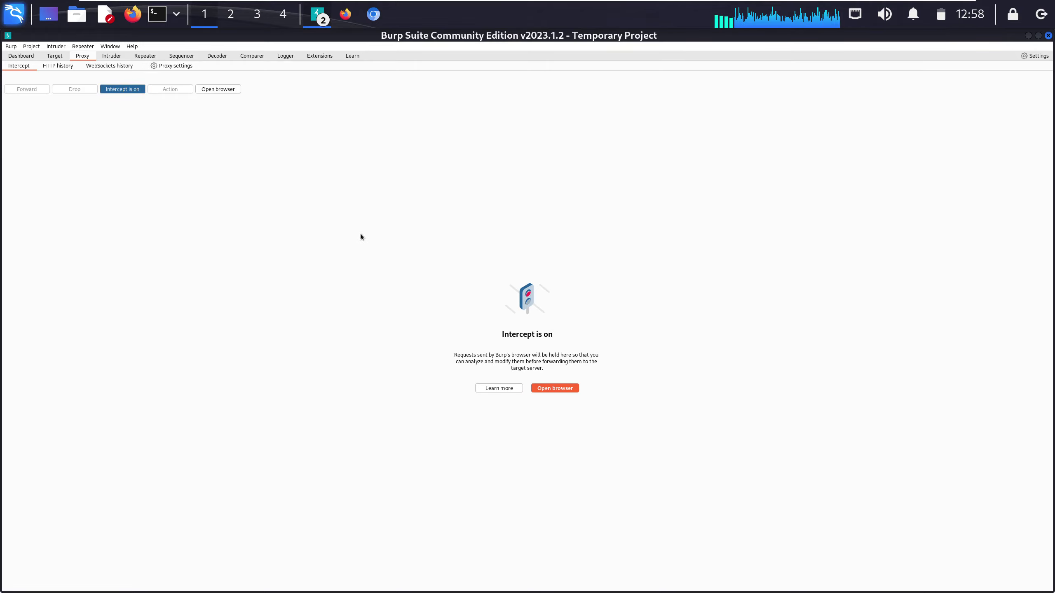